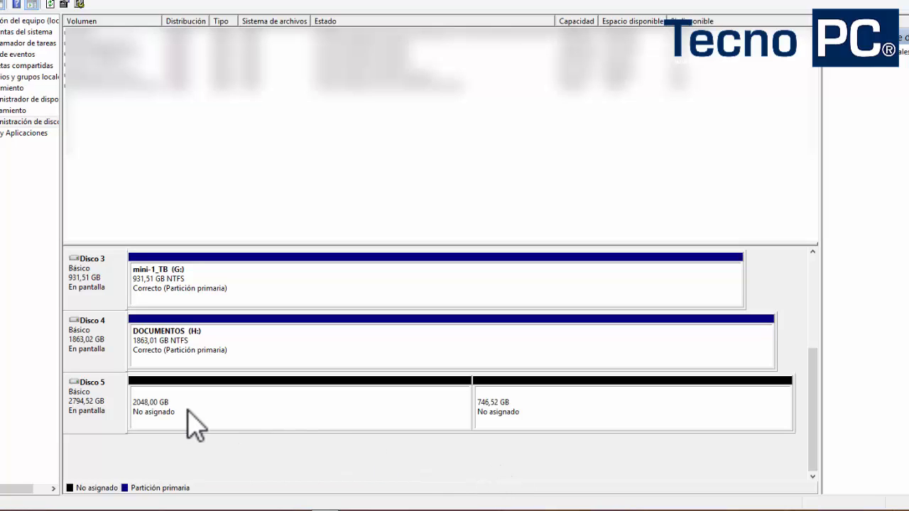
# Examine how the unallocated space on Disco 5 is split by selecting its 2048,00 GB and 746,52 GB areas in turn
pyautogui.click(283, 407)
pyautogui.click(485, 399)
pyautogui.click(331, 404)
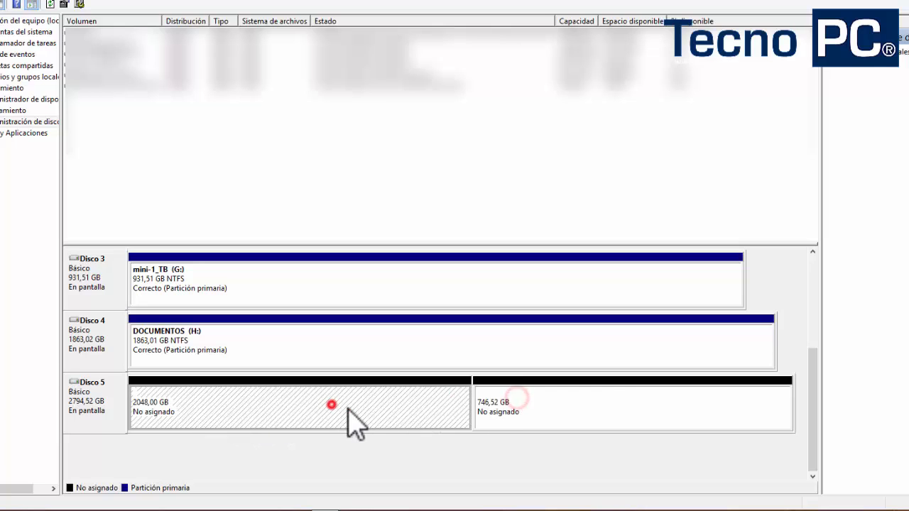
pyautogui.click(533, 406)
pyautogui.click(357, 405)
pyautogui.click(517, 404)
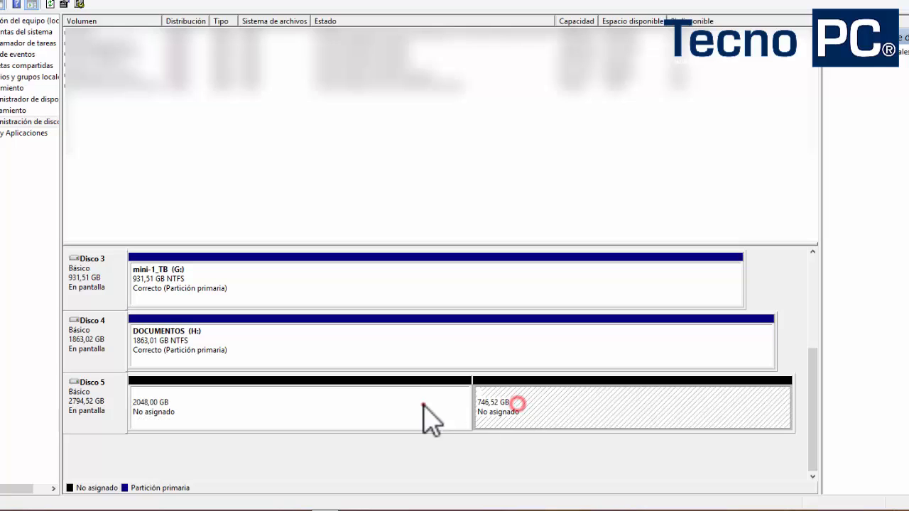
pyautogui.click(424, 405)
pyautogui.click(514, 407)
pyautogui.click(412, 406)
pyautogui.click(516, 405)
pyautogui.click(428, 401)
pyautogui.click(532, 402)
pyautogui.click(452, 406)
pyautogui.click(538, 405)
pyautogui.click(443, 405)
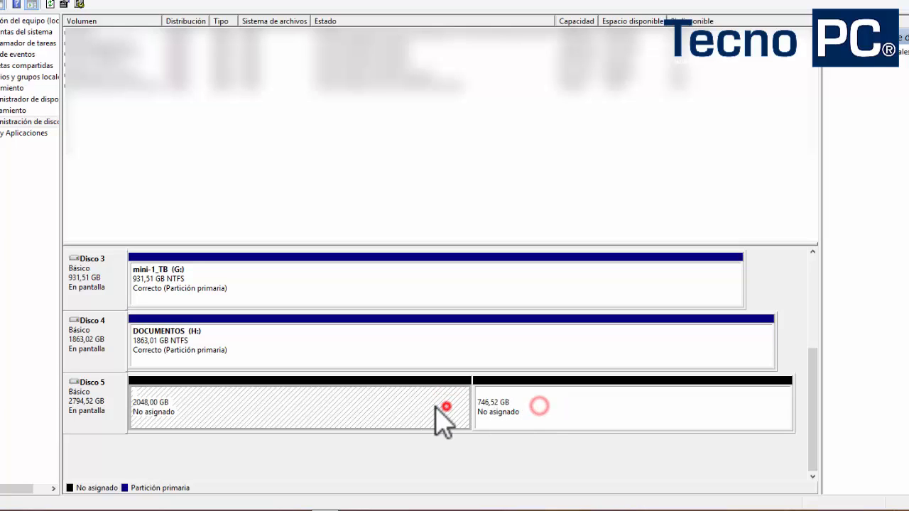
pyautogui.rightClick(435, 408)
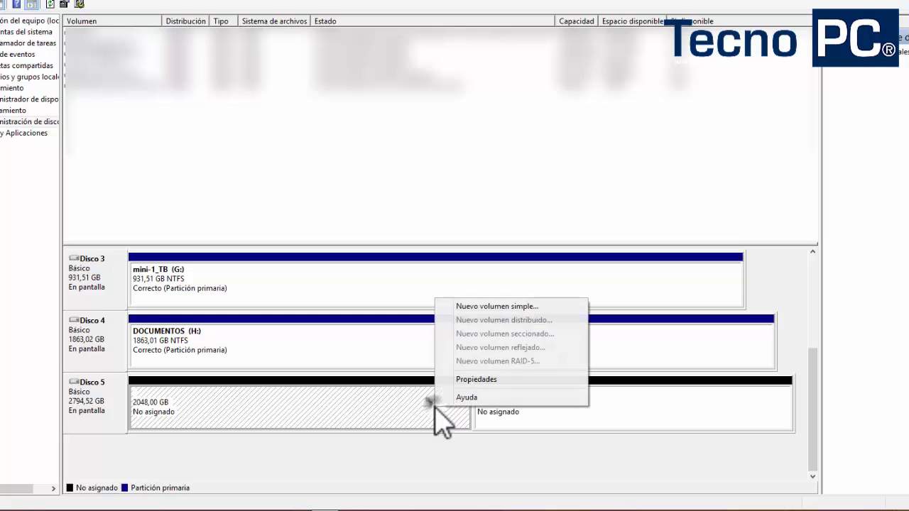
pyautogui.click(485, 306)
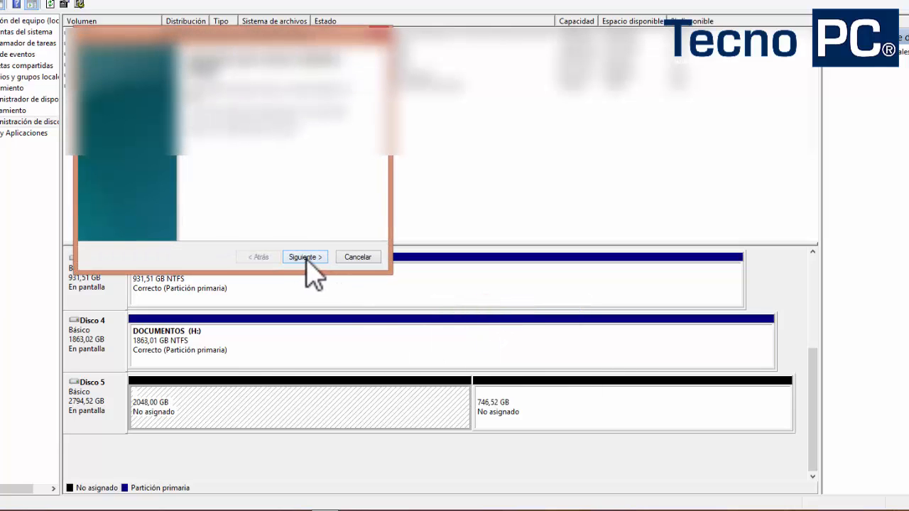
pyautogui.click(358, 257)
# Check which volume options are offered for each of the two unallocated areas on Disco 5
pyautogui.click(297, 393)
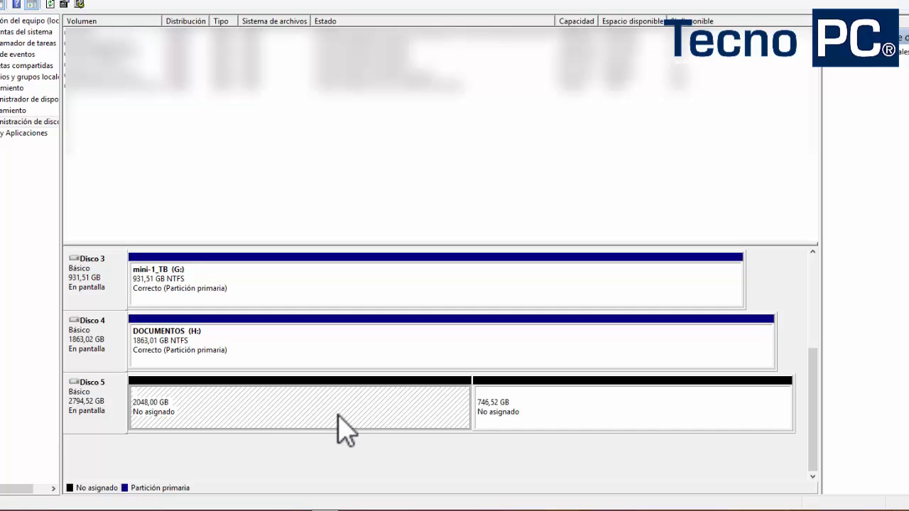
pyautogui.click(529, 409)
pyautogui.rightClick(518, 404)
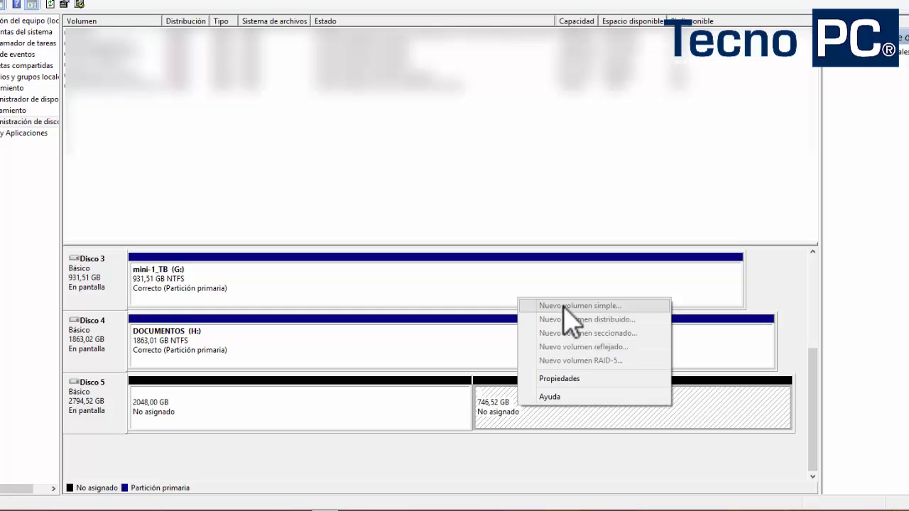
pyautogui.rightClick(422, 408)
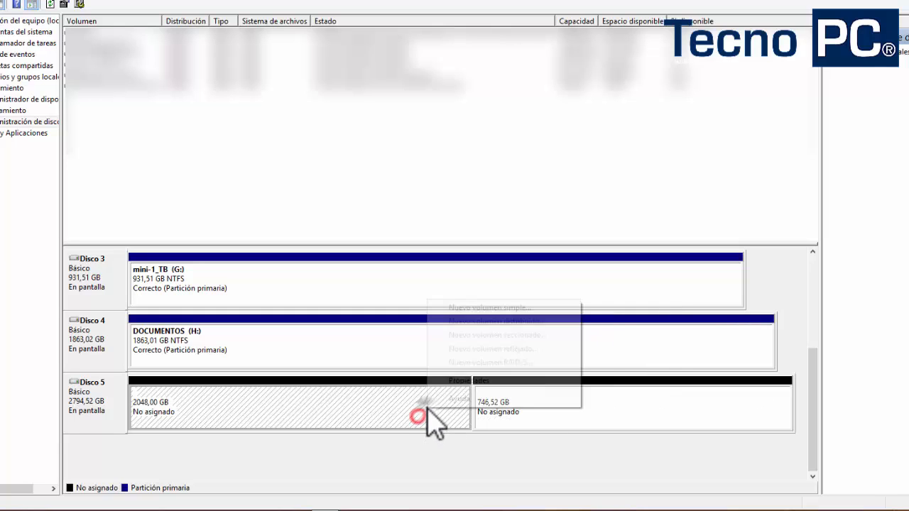
pyautogui.click(511, 413)
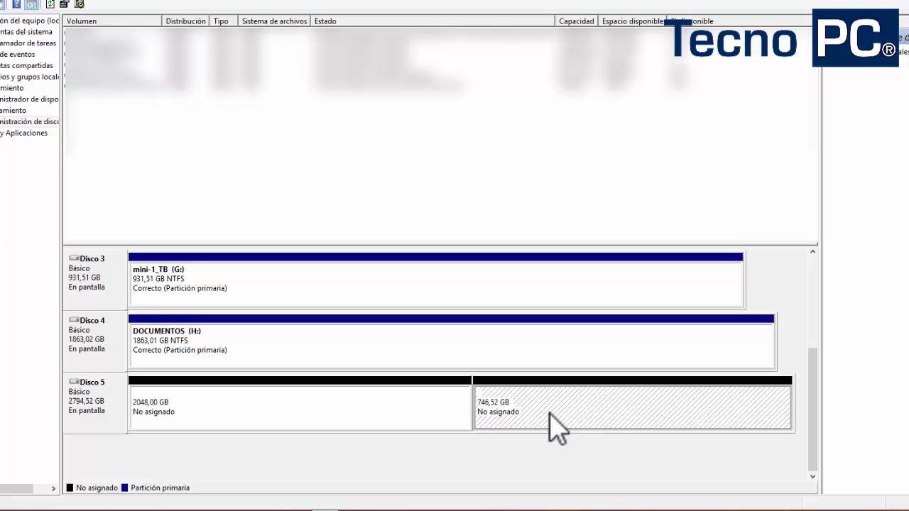
pyautogui.click(492, 465)
pyautogui.click(430, 402)
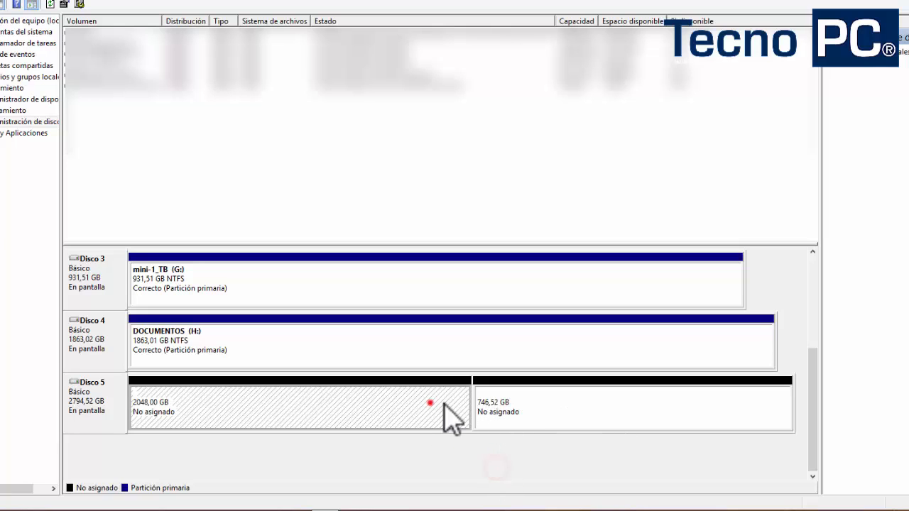
pyautogui.click(519, 409)
pyautogui.click(430, 404)
pyautogui.click(507, 411)
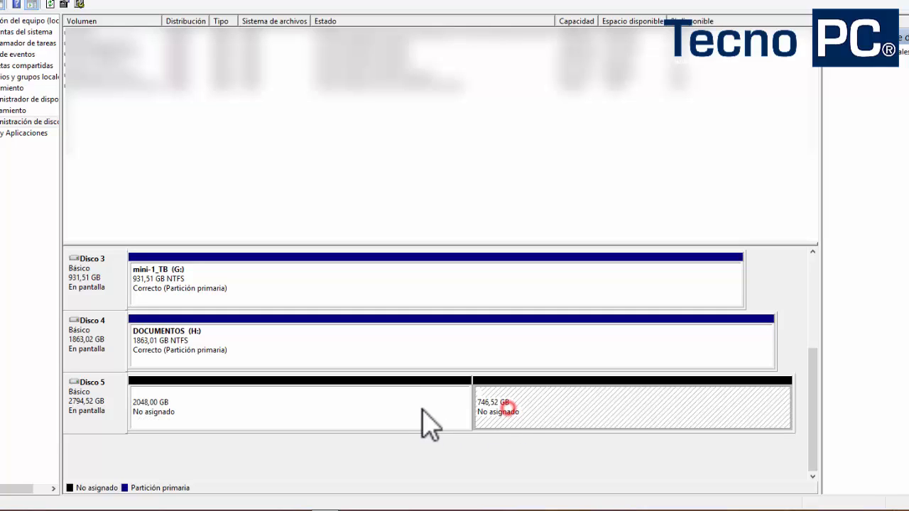
pyautogui.click(455, 408)
pyautogui.click(496, 411)
pyautogui.click(442, 407)
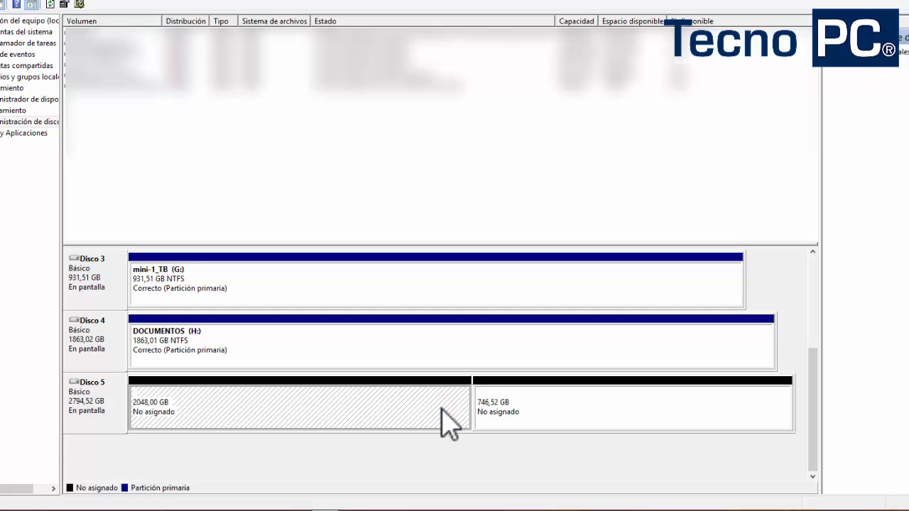
pyautogui.click(503, 415)
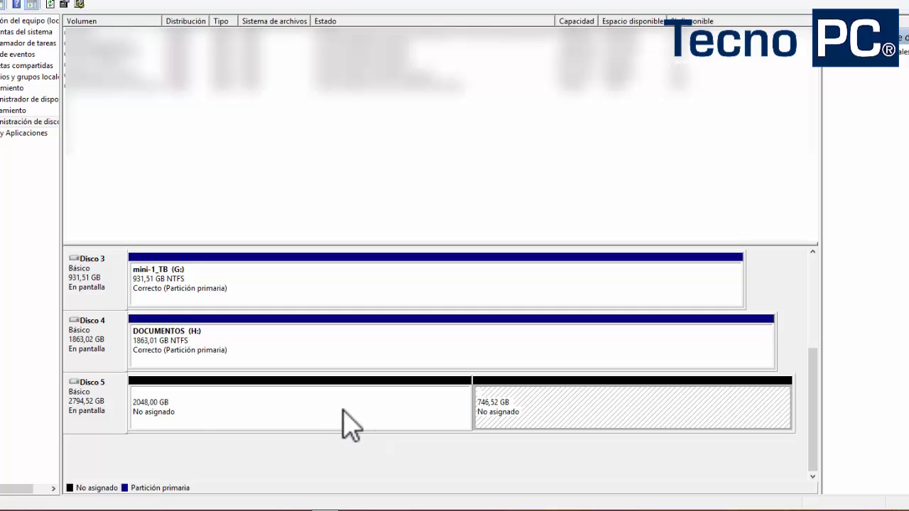
pyautogui.click(175, 403)
pyautogui.click(500, 410)
pyautogui.click(431, 408)
pyautogui.click(510, 410)
pyautogui.click(417, 410)
# Convert Disco 5 to a GPT disk and select its unallocated space
pyautogui.rightClick(119, 413)
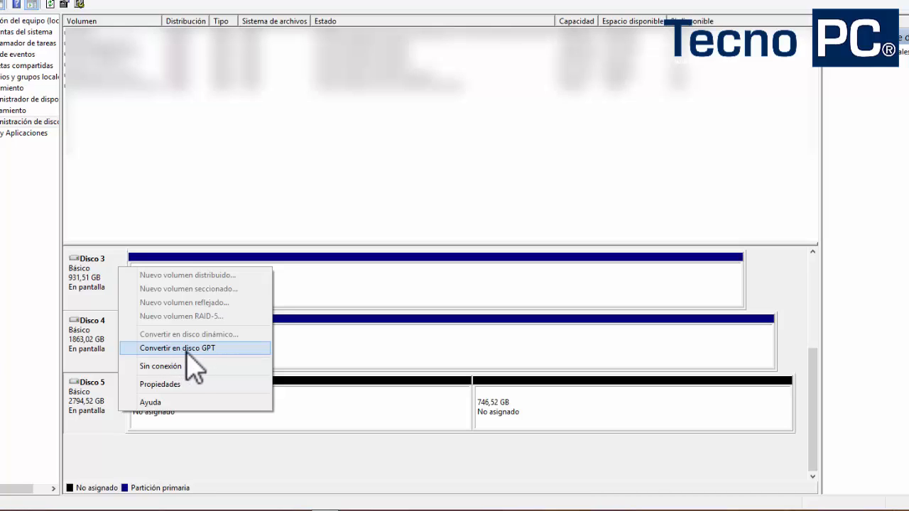
pyautogui.click(227, 350)
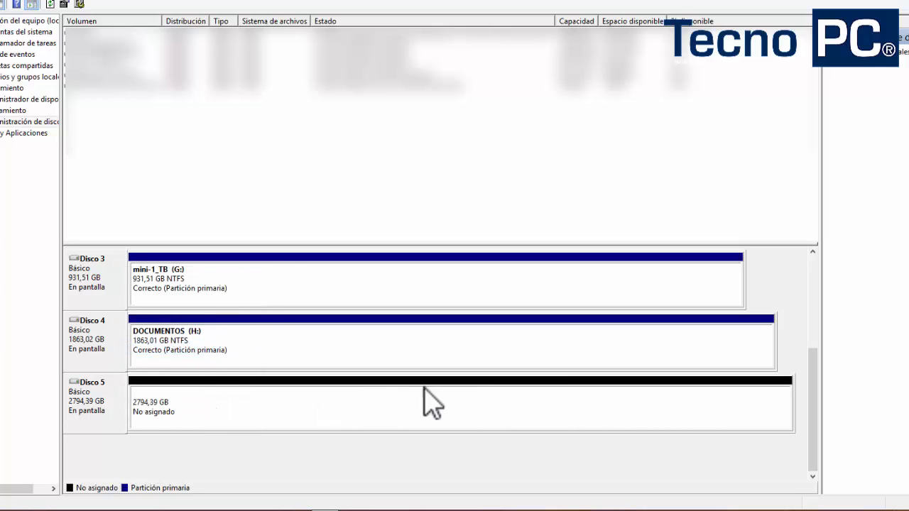
pyautogui.click(646, 416)
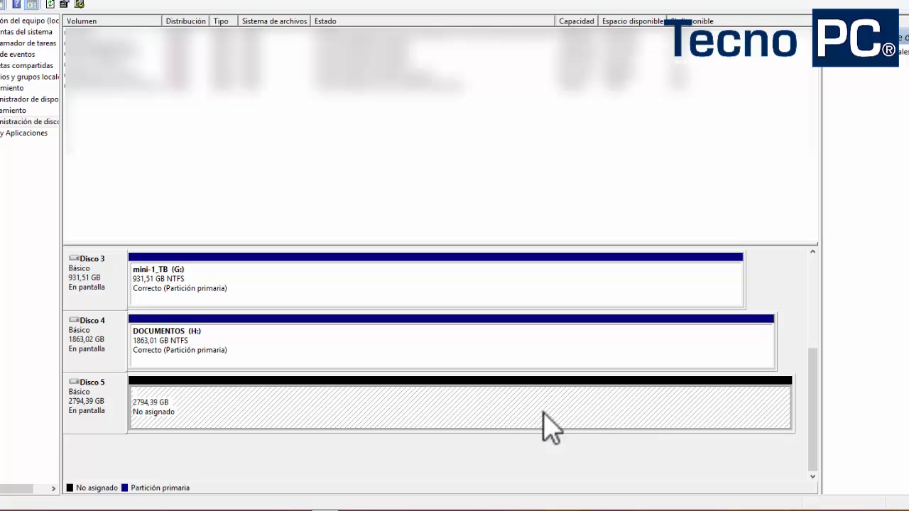
pyautogui.rightClick(399, 416)
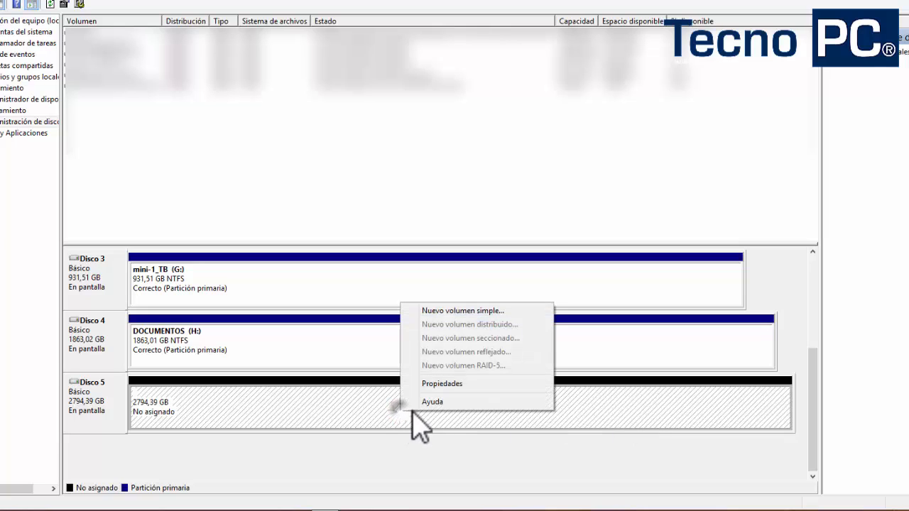
pyautogui.click(448, 311)
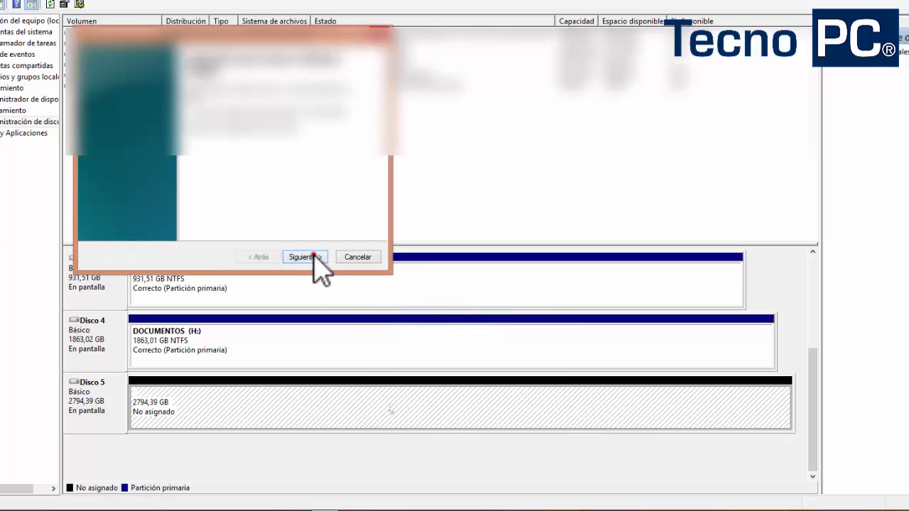
pyautogui.click(309, 258)
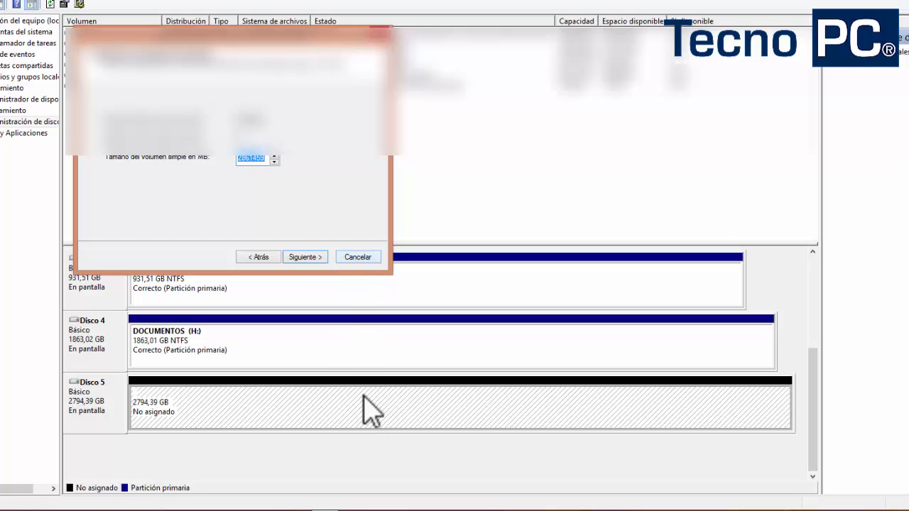
pyautogui.click(355, 258)
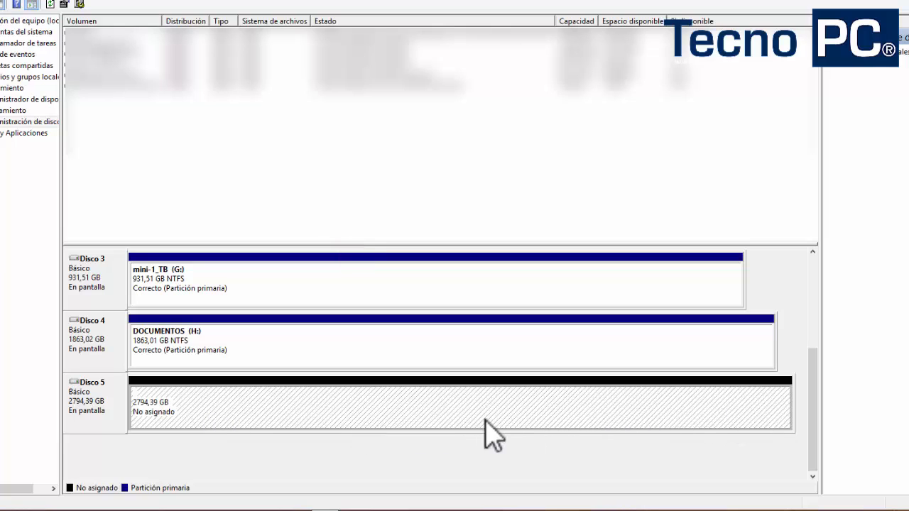
# Convert Disco 5 back to an MBR disk and inspect both of its unallocated areas
pyautogui.click(420, 414)
pyautogui.click(206, 412)
pyautogui.rightClick(120, 411)
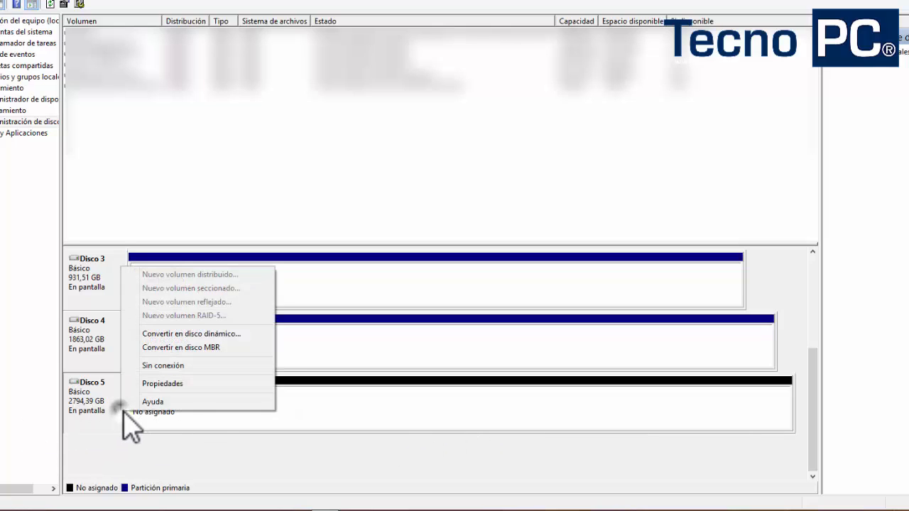
pyautogui.click(224, 348)
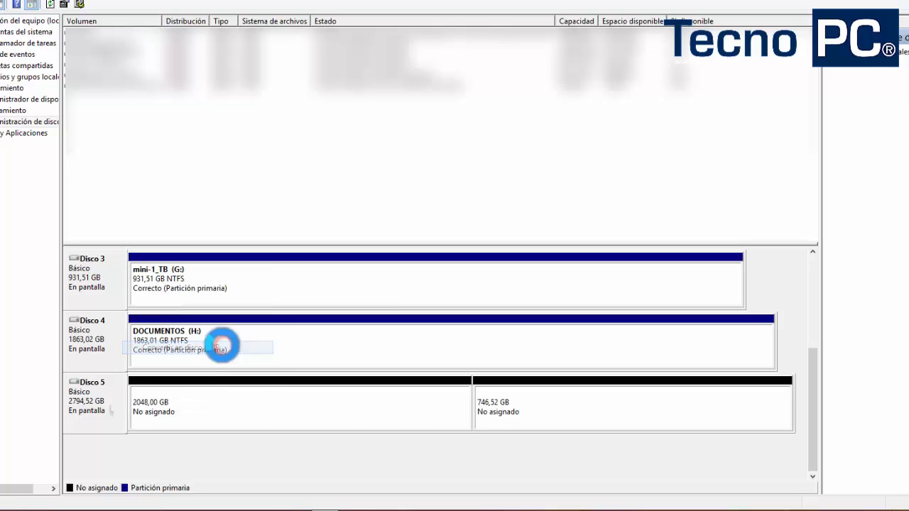
pyautogui.click(508, 418)
pyautogui.click(424, 419)
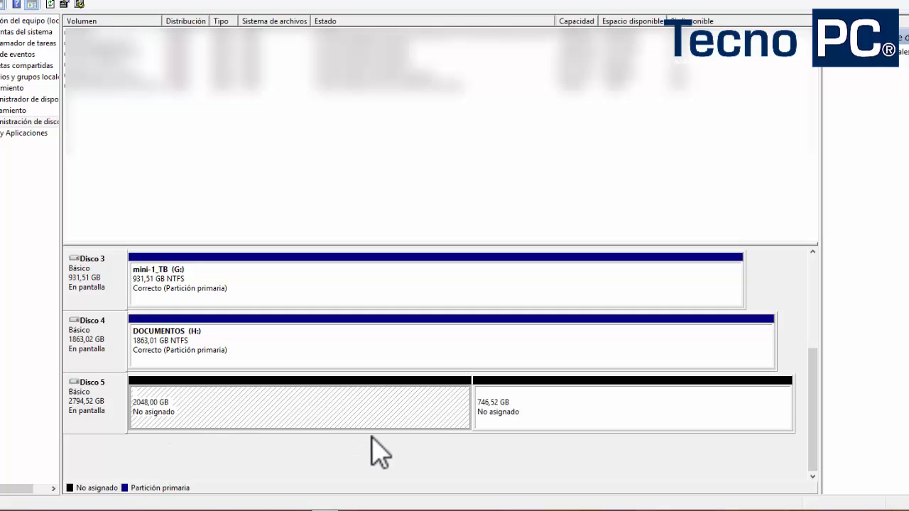
# Convert Disco 5 from MBR to a GPT disk and select its unallocated space
pyautogui.click(108, 417)
pyautogui.rightClick(109, 414)
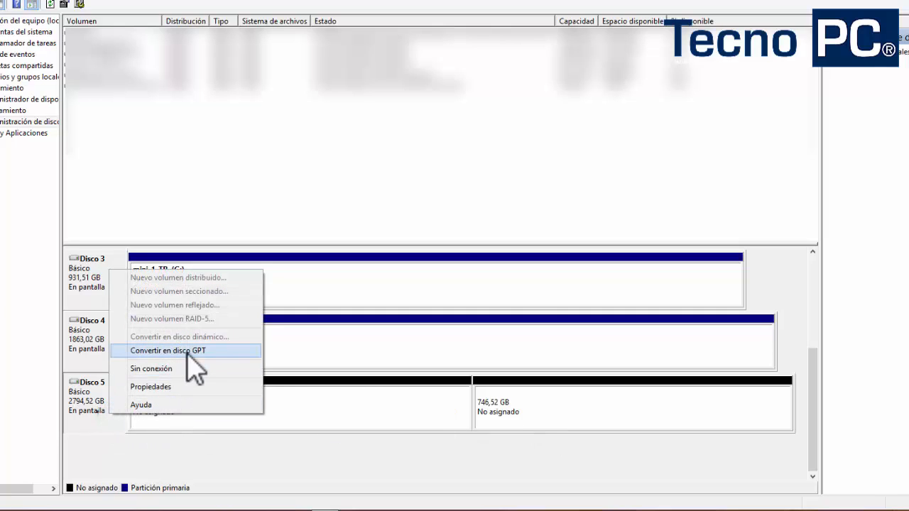
pyautogui.click(188, 351)
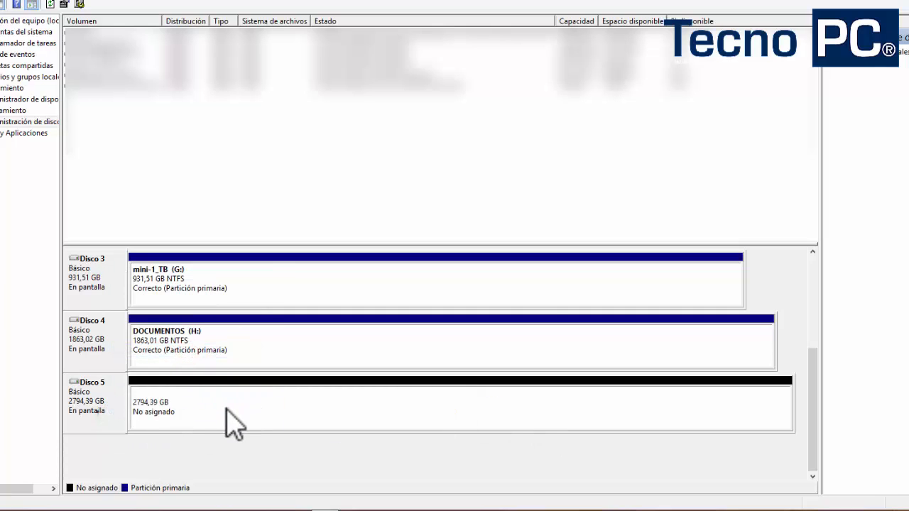
pyautogui.click(225, 409)
# Start a new simple volume in the unallocated space of Disco 5 with a size of 1500000 MB
pyautogui.rightClick(364, 404)
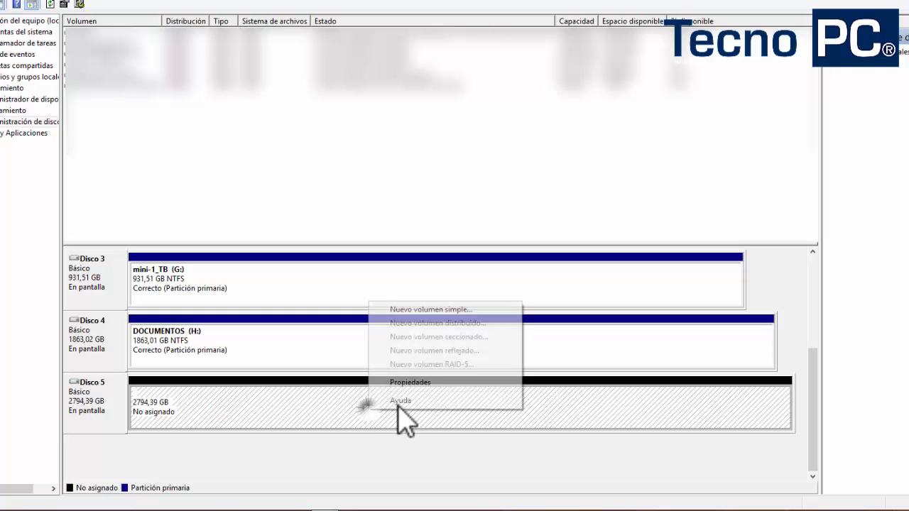
pyautogui.click(435, 311)
pyautogui.click(312, 257)
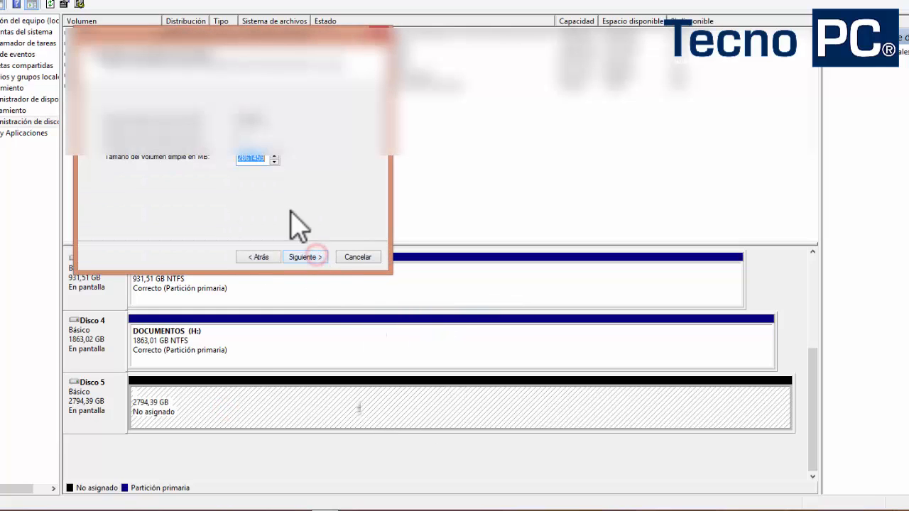
pyautogui.press('End')
pyautogui.press('BackSpace')
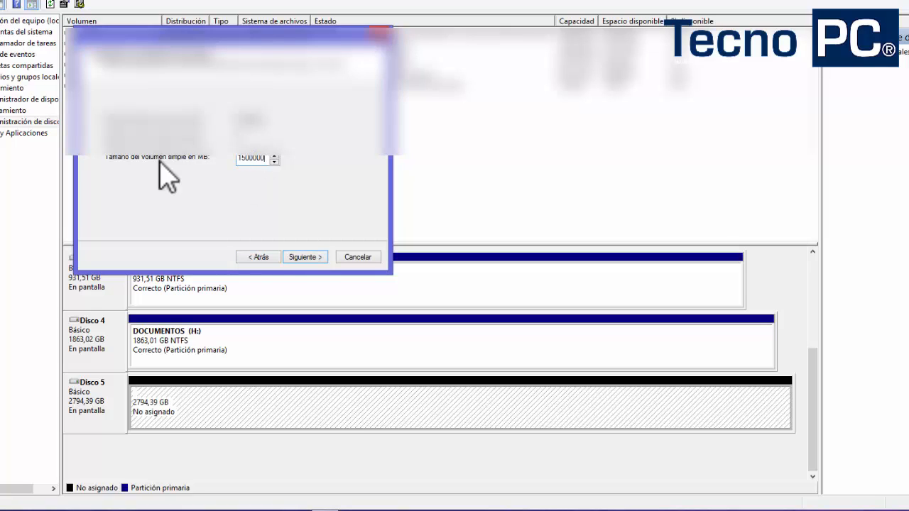
pyautogui.click(300, 257)
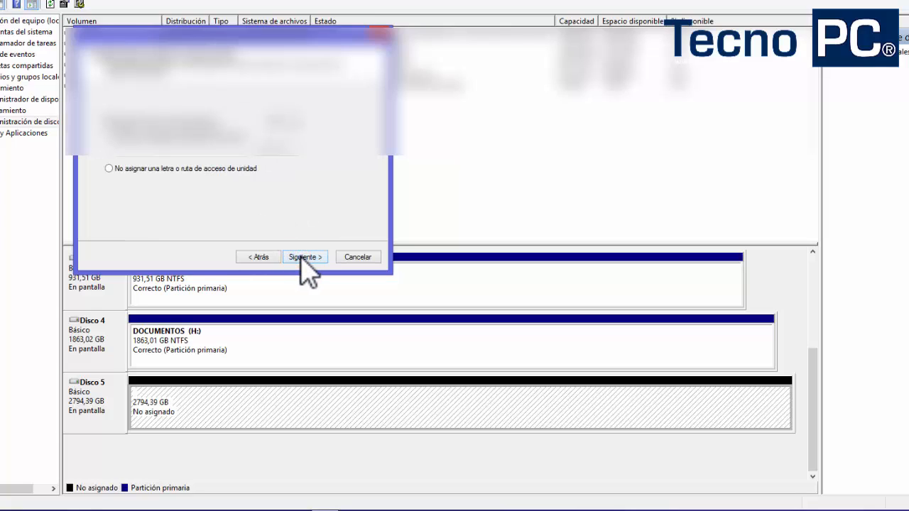
# Keep the default drive letter and volume label, turn off quick formatting, and finish creating the simple volume
pyautogui.click(302, 257)
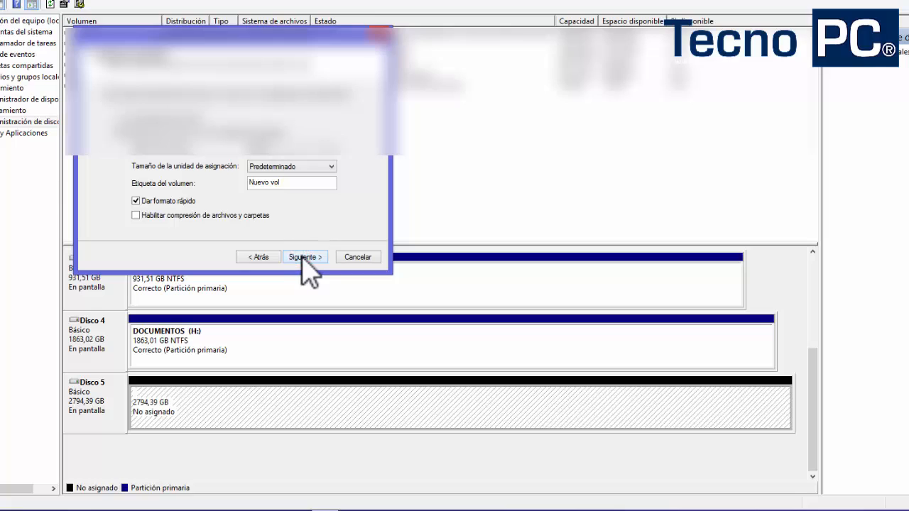
pyautogui.click(135, 201)
pyautogui.click(313, 257)
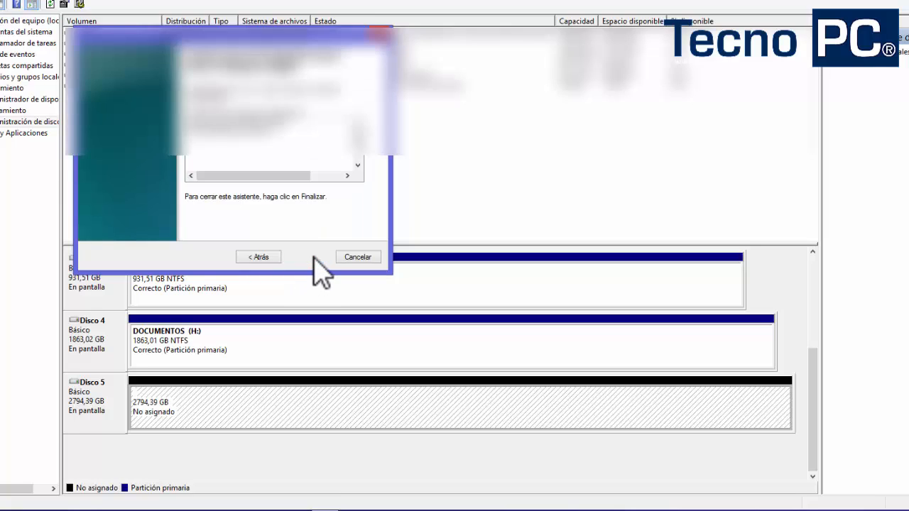
pyautogui.click(313, 257)
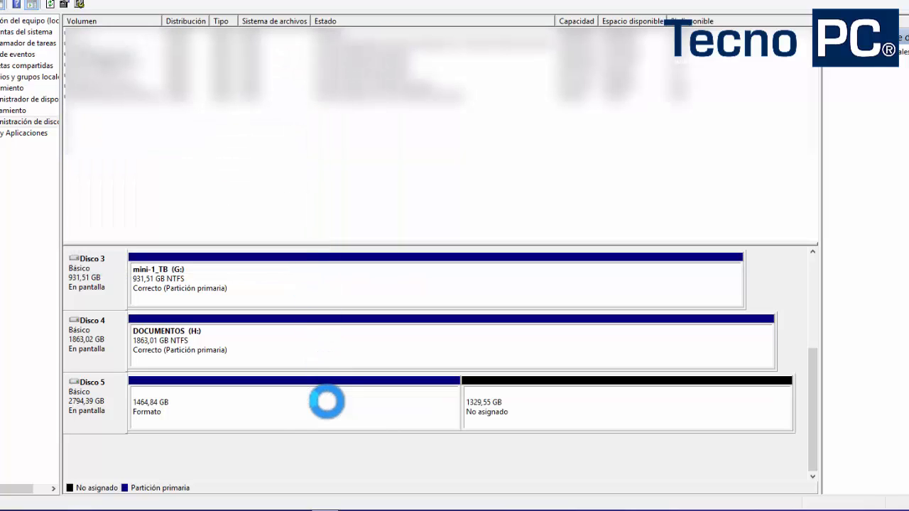
# Compare the new volume with the remaining unallocated space on Disco 5
pyautogui.click(247, 414)
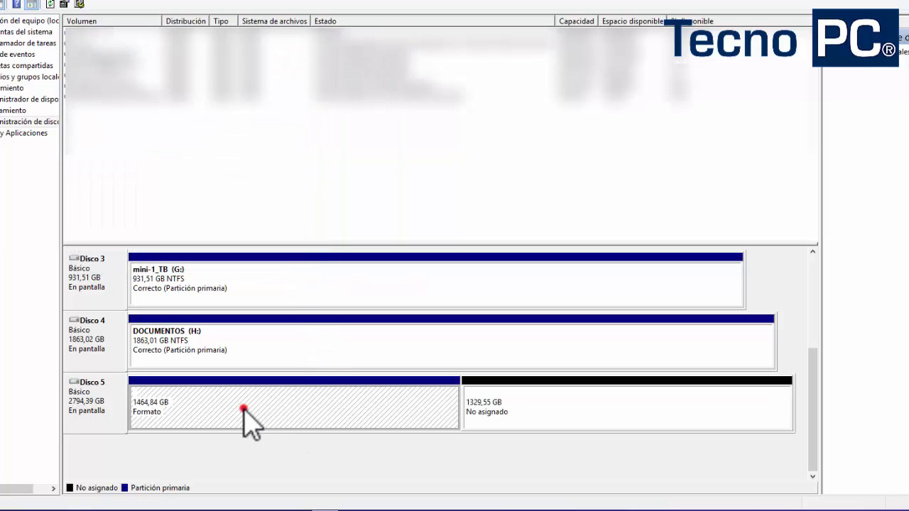
pyautogui.click(365, 416)
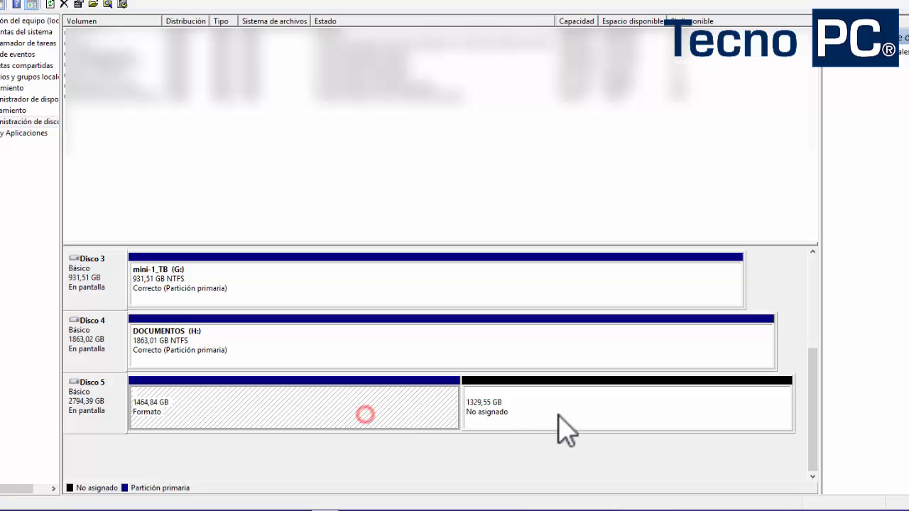
pyautogui.click(558, 415)
pyautogui.click(390, 403)
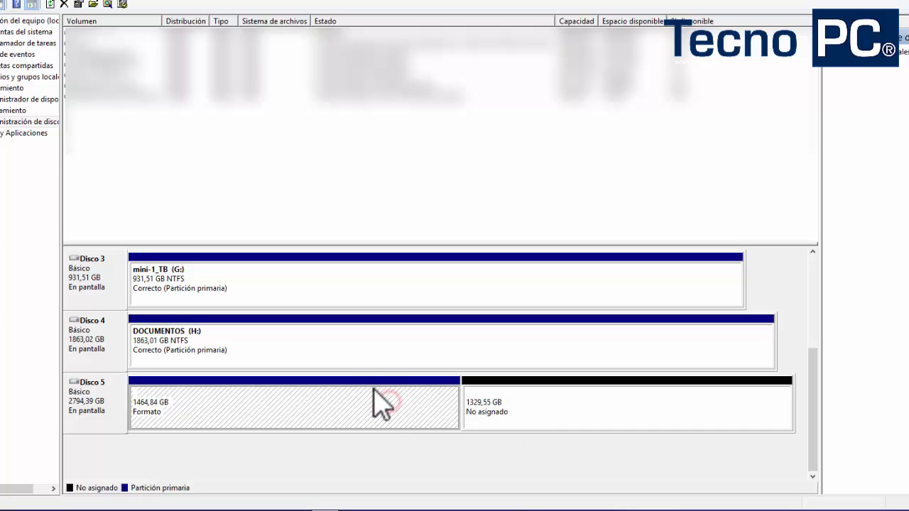
# Cancel the formatting in progress on the 1464,84 GB volume of Disco 5
pyautogui.rightClick(535, 415)
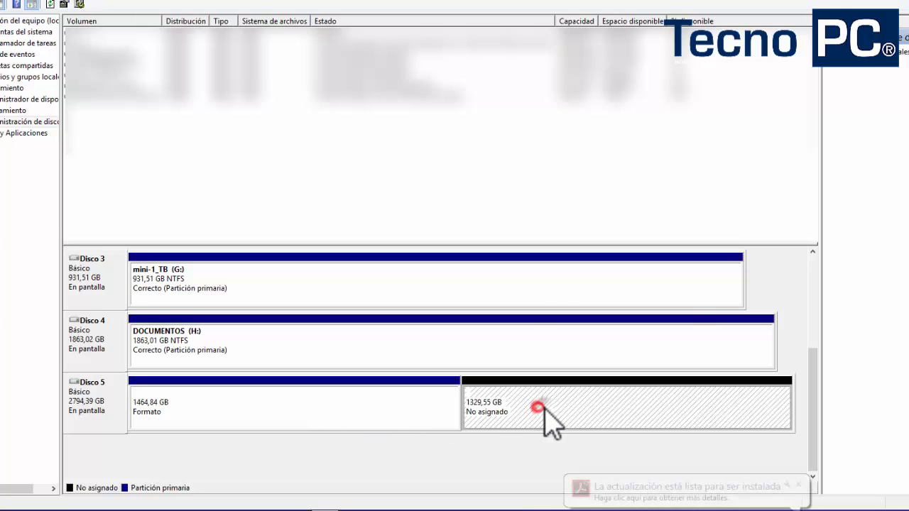
pyautogui.click(405, 410)
pyautogui.rightClick(398, 409)
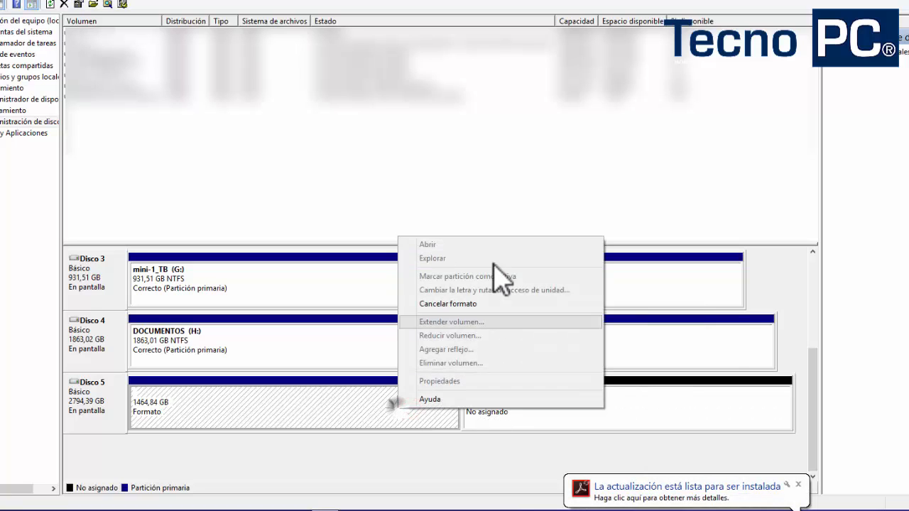
pyautogui.click(367, 449)
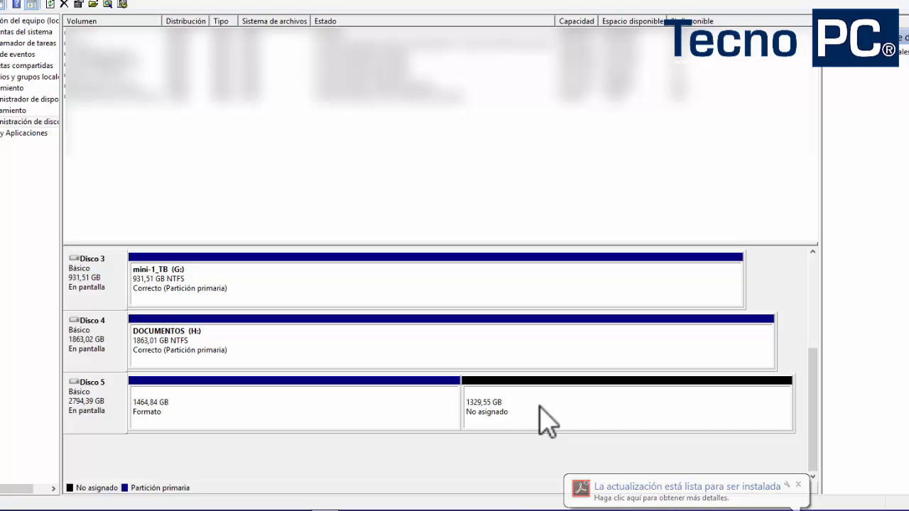
pyautogui.rightClick(433, 417)
pyautogui.click(481, 311)
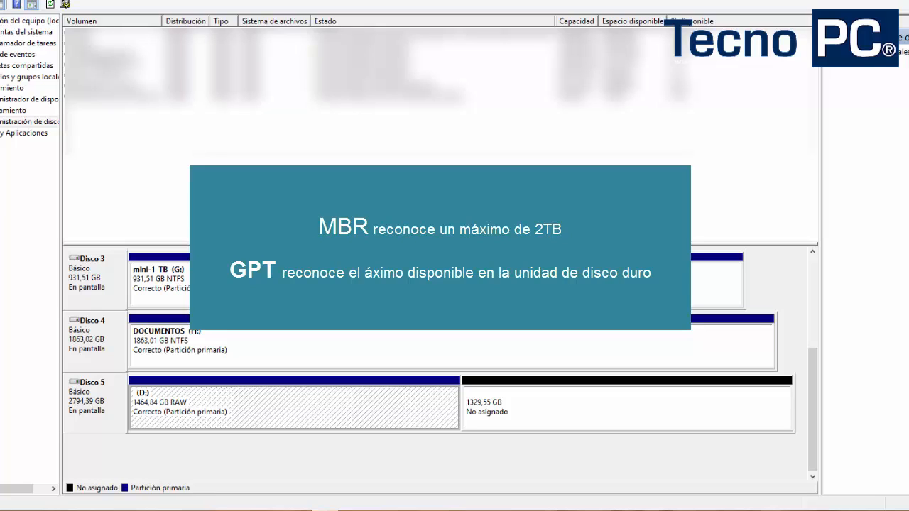
# Delete volume (D:) from Disco 5 and confirm the deletion
pyautogui.click(332, 402)
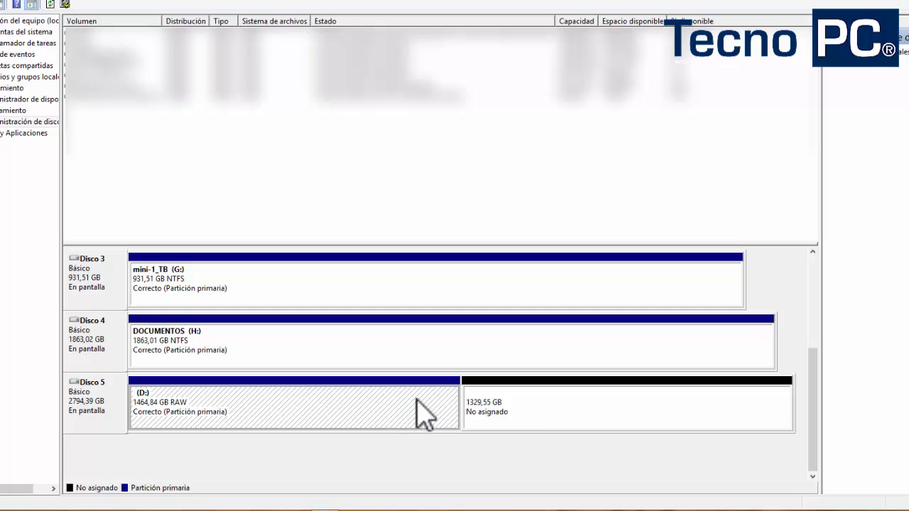
pyautogui.click(547, 409)
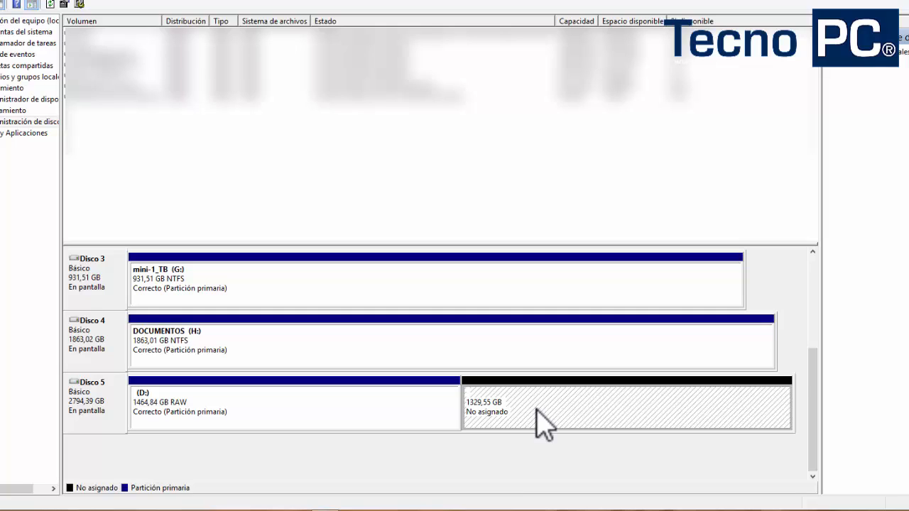
pyautogui.rightClick(200, 411)
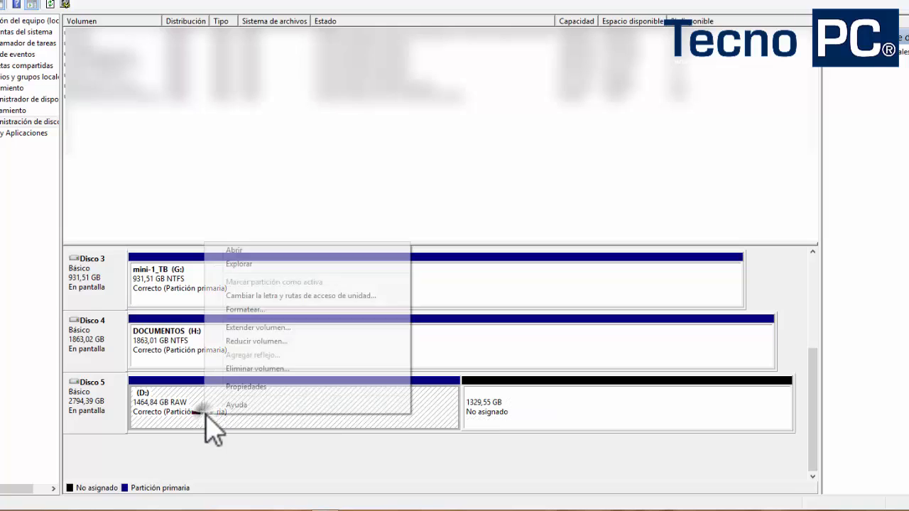
pyautogui.click(254, 369)
pyautogui.click(500, 295)
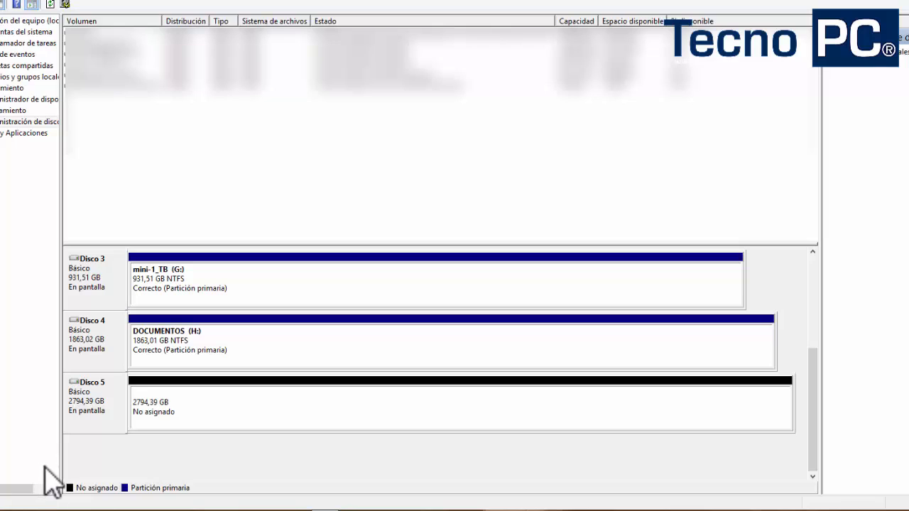
# Convert the empty Disco 5 back to an MBR disk
pyautogui.rightClick(104, 410)
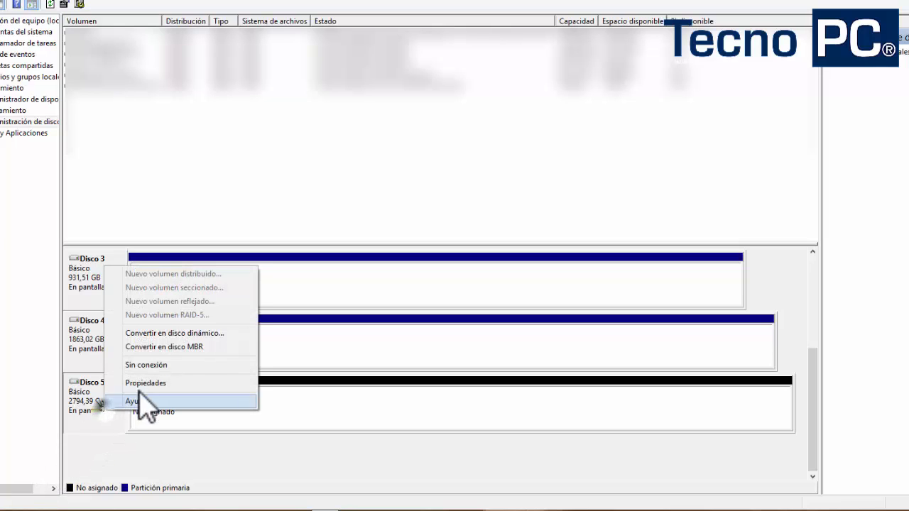
pyautogui.click(155, 348)
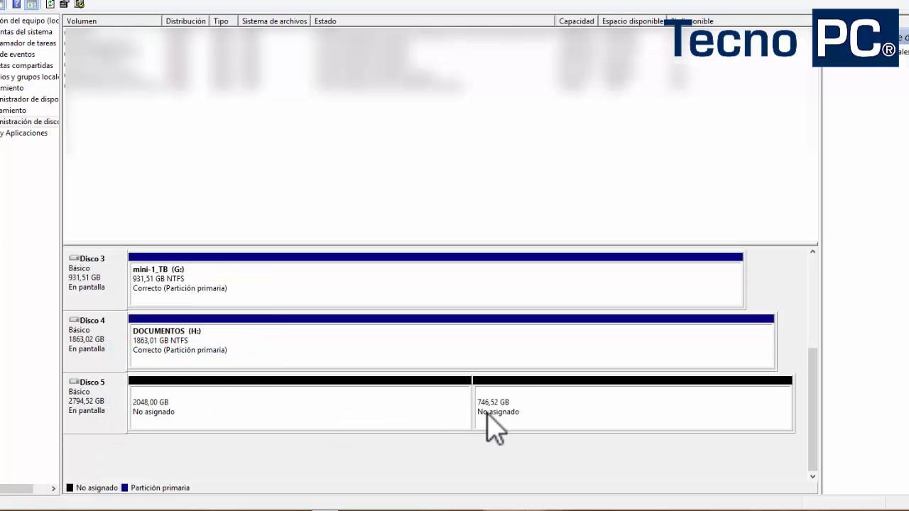
# Compare the two unallocated areas that the MBR layout leaves on Disco 5
pyautogui.click(483, 416)
pyautogui.click(406, 402)
pyautogui.click(547, 421)
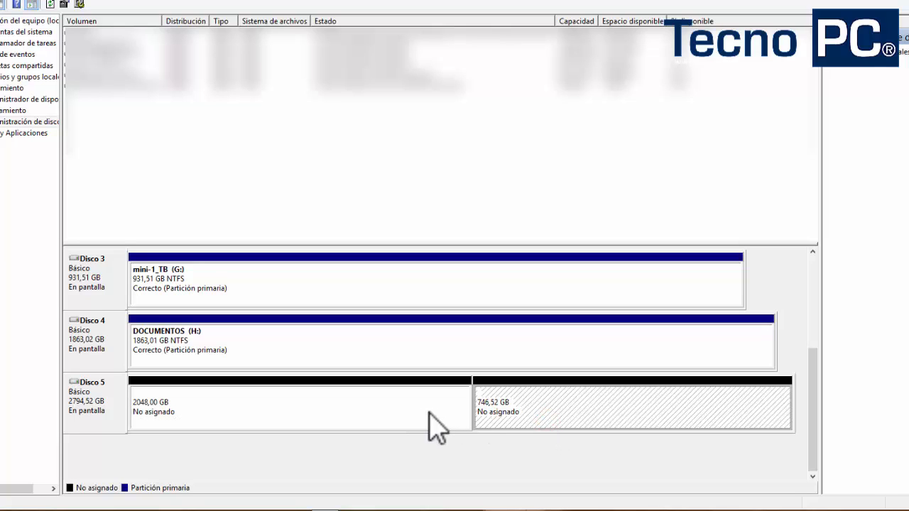
pyautogui.click(370, 463)
pyautogui.click(198, 400)
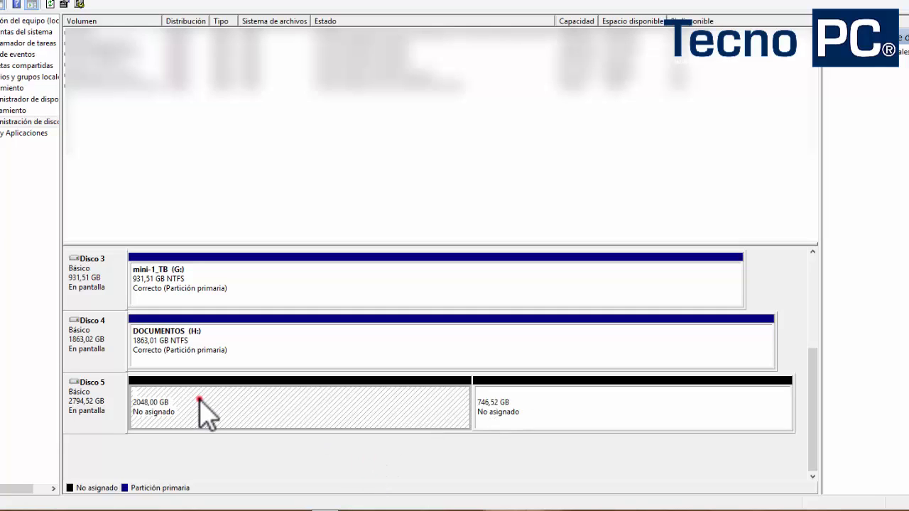
pyautogui.click(521, 406)
pyautogui.click(422, 405)
pyautogui.click(523, 406)
pyautogui.click(432, 407)
pyautogui.click(431, 406)
pyautogui.click(471, 399)
pyautogui.click(533, 399)
pyautogui.click(440, 402)
pyautogui.click(497, 400)
pyautogui.click(448, 404)
pyautogui.click(562, 402)
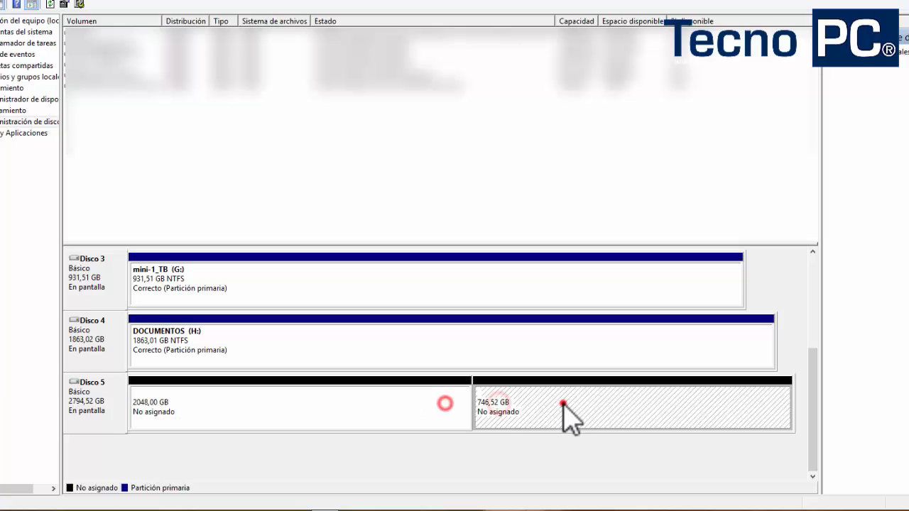
pyautogui.click(414, 404)
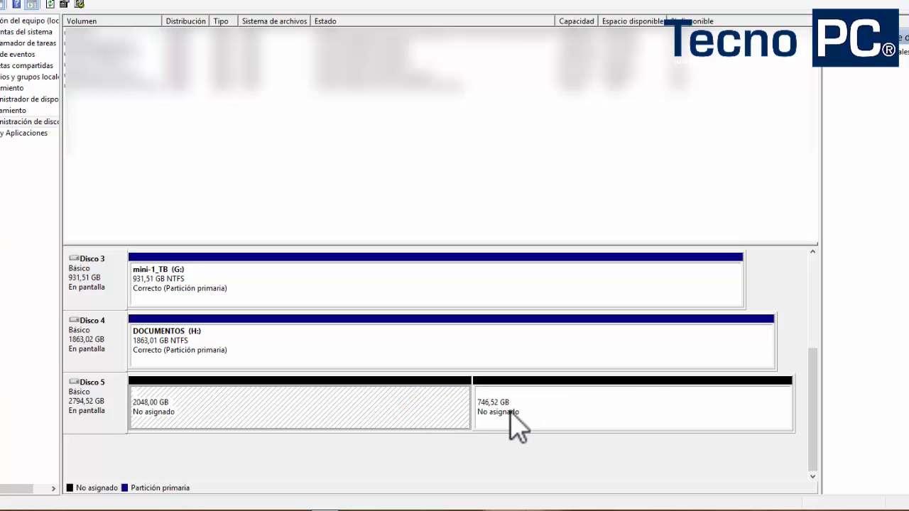
pyautogui.click(510, 412)
pyautogui.click(455, 409)
pyautogui.click(496, 412)
pyautogui.click(443, 407)
pyautogui.click(497, 411)
pyautogui.click(445, 406)
pyautogui.click(512, 412)
pyautogui.click(361, 449)
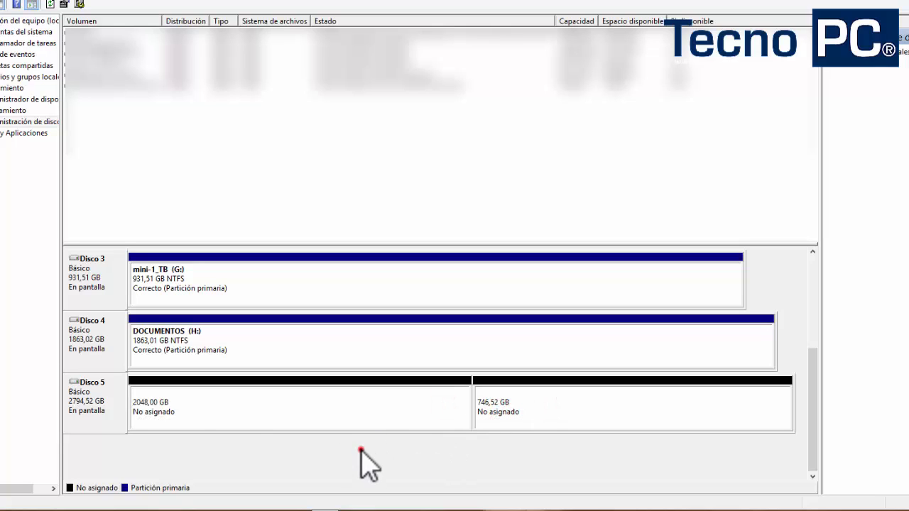
# Convert Disco 5 from MBR to a GPT disk
pyautogui.rightClick(114, 395)
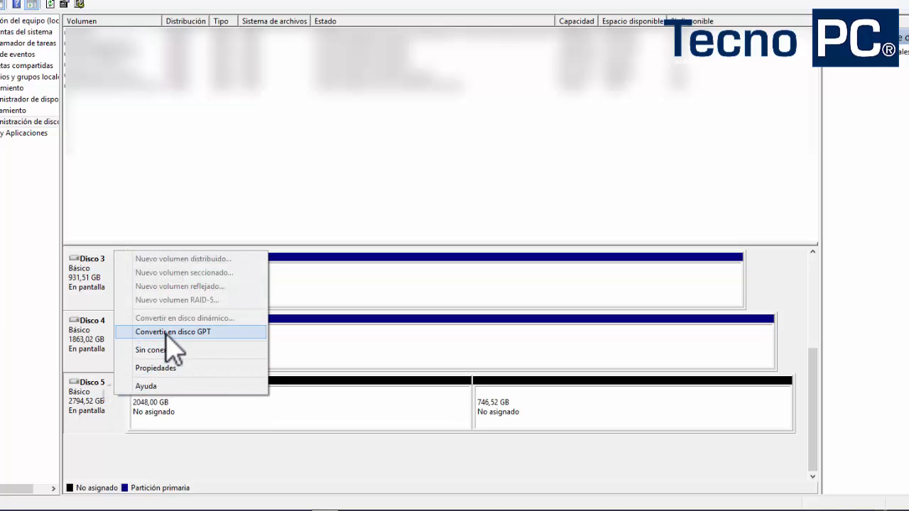
pyautogui.click(167, 333)
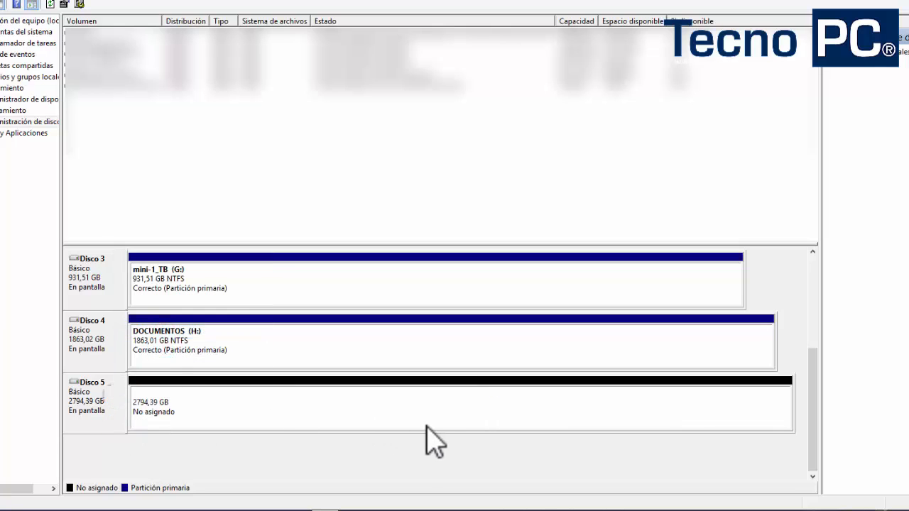